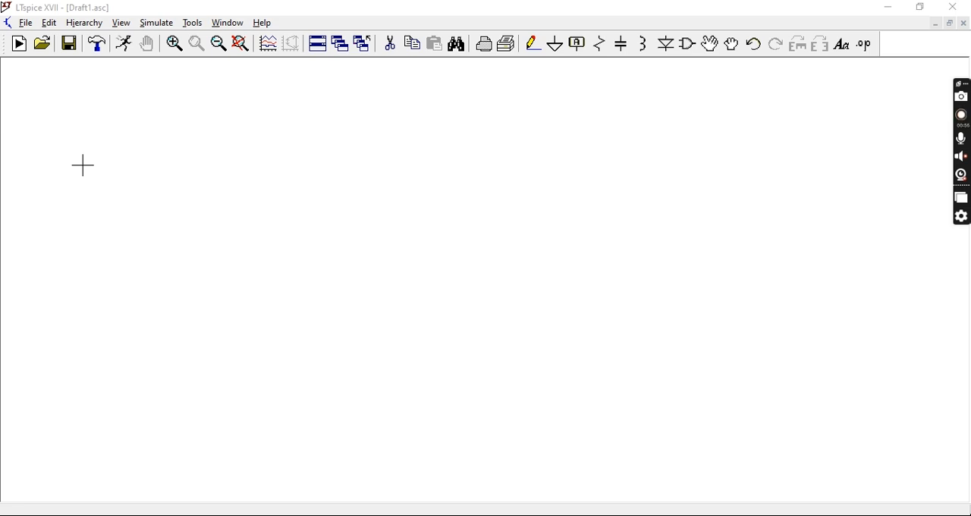
# Place a voltage source, a horizontally rotated resistor above it, and a vertical capacitor on the far side of the resistor
pyautogui.click(262, 202)
pyautogui.press('v')
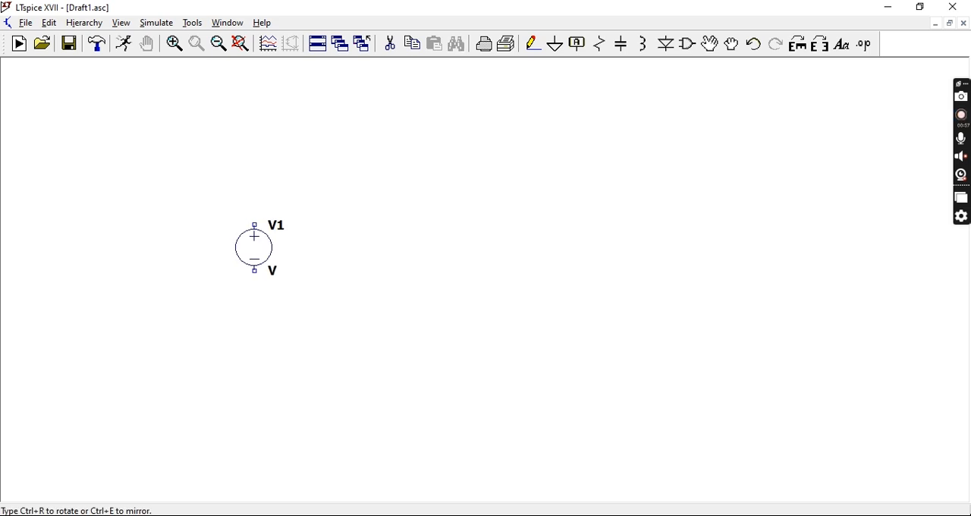
pyautogui.click(245, 265)
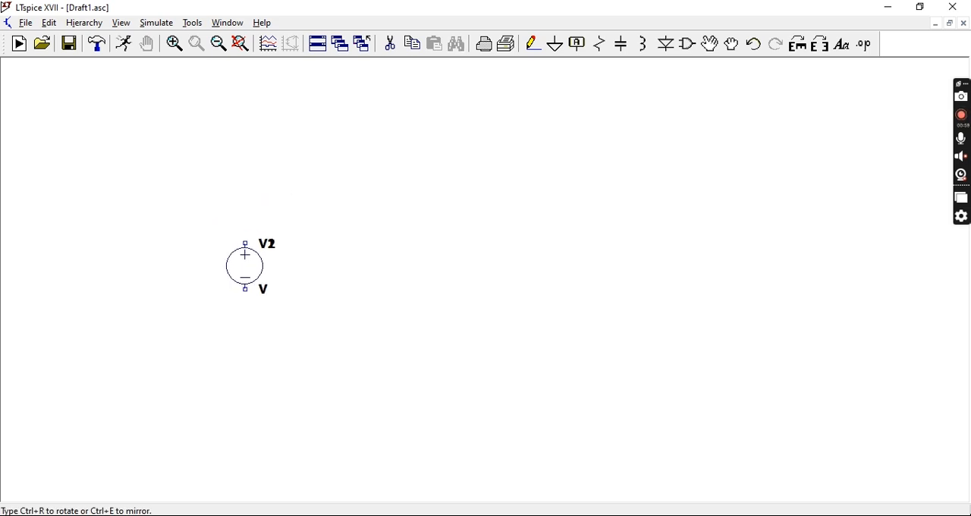
pyautogui.press('r')
pyautogui.hotkey('ctrl', 'r')
pyautogui.click(332, 197)
pyautogui.press('c')
pyautogui.click(430, 252)
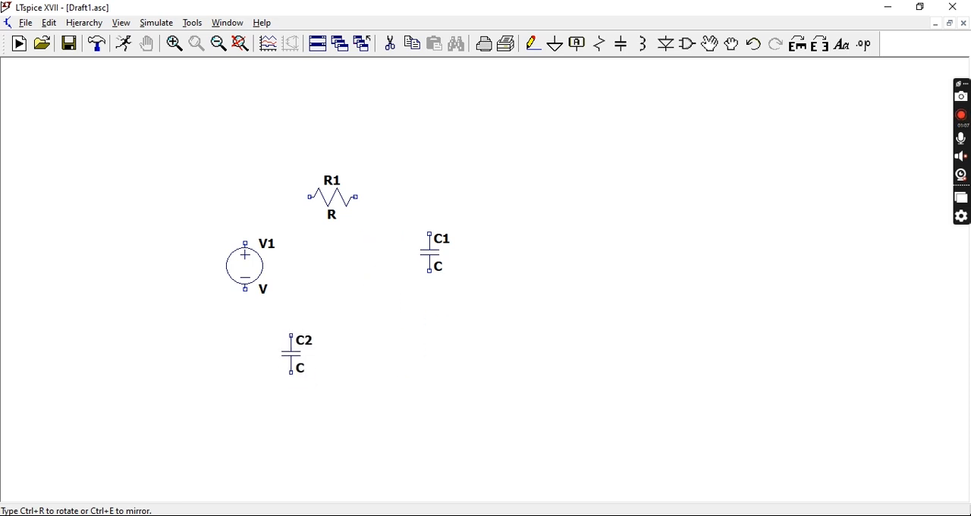
# Wire the voltage source's positive terminal to the resistor and the resistor's other end to the capacitor's upper terminal
pyautogui.press('F3')
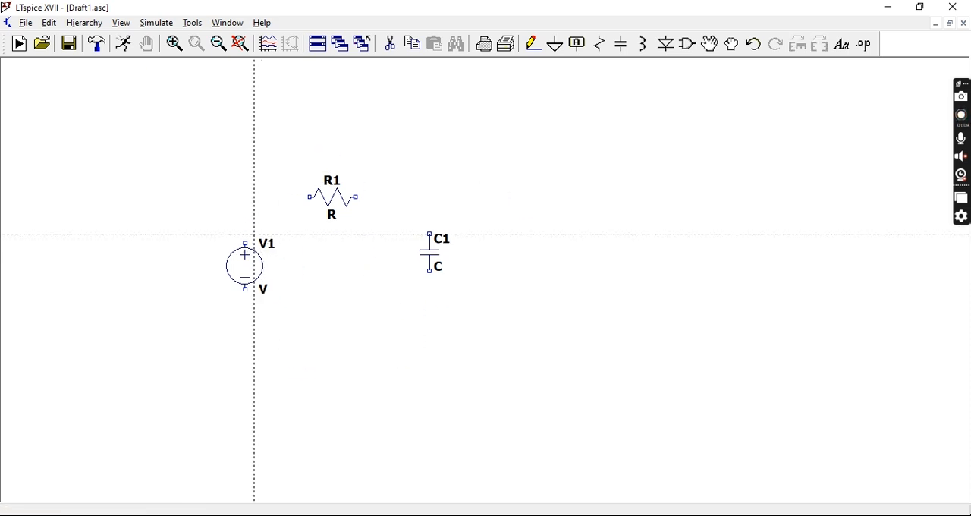
pyautogui.click(245, 242)
pyautogui.click(245, 197)
pyautogui.click(309, 199)
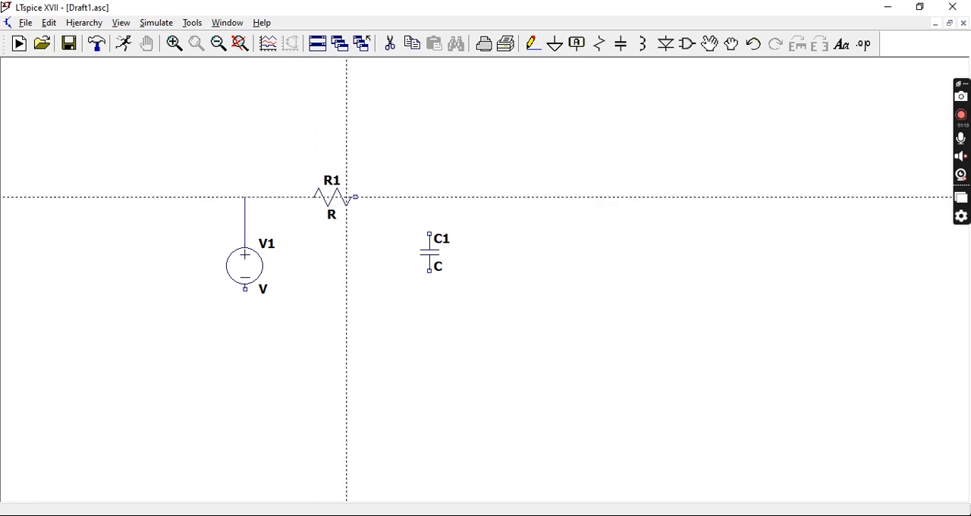
pyautogui.click(356, 197)
pyautogui.click(429, 197)
pyautogui.click(429, 234)
# Wire the capacitor's lower terminal back to the voltage source's negative terminal to close the loop
pyautogui.click(430, 271)
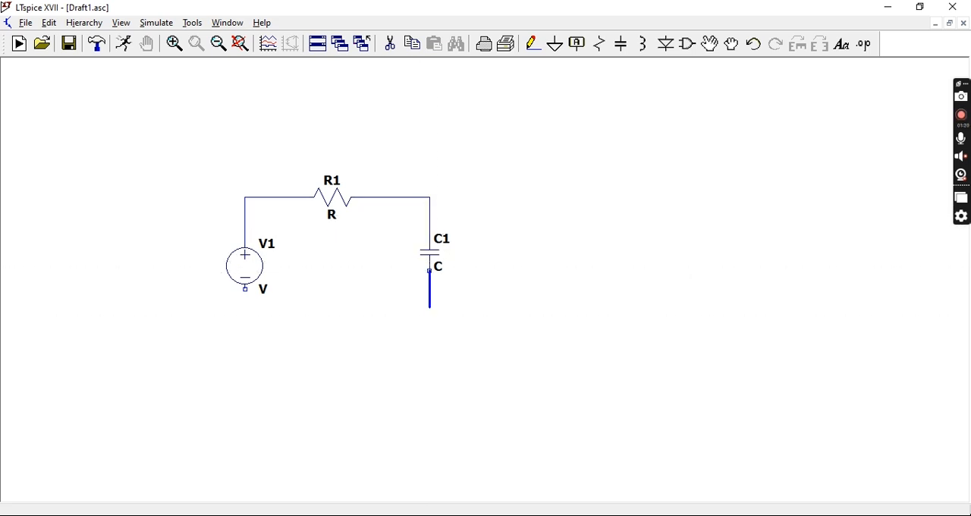
pyautogui.click(430, 316)
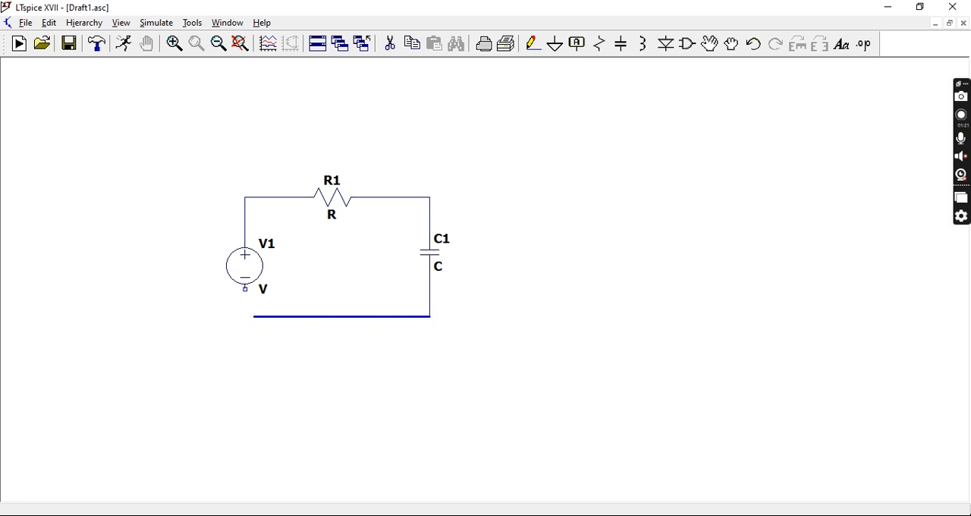
pyautogui.click(245, 316)
pyautogui.click(245, 289)
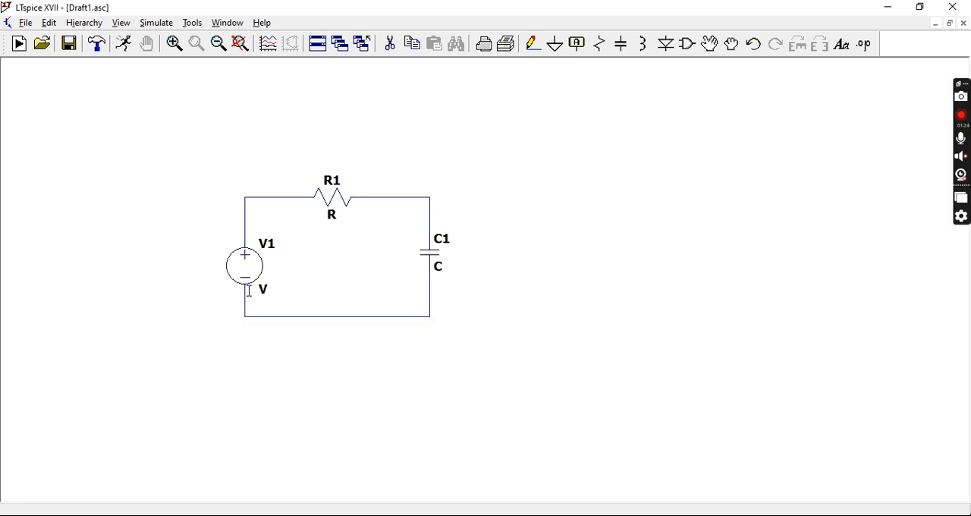
# Add a ground symbol at the middle of the circuit's lower wire
pyautogui.press('g')
pyautogui.click(338, 317)
pyautogui.press('Escape')
pyautogui.press('F3')
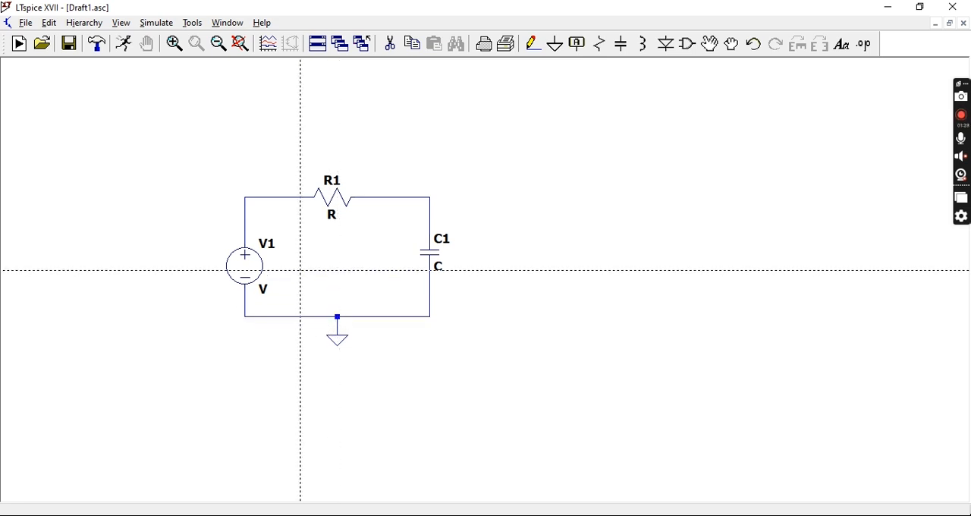
pyautogui.press('Escape')
# Set the small-signal AC amplitude of voltage source V1 to 1
pyautogui.rightClick(263, 267)
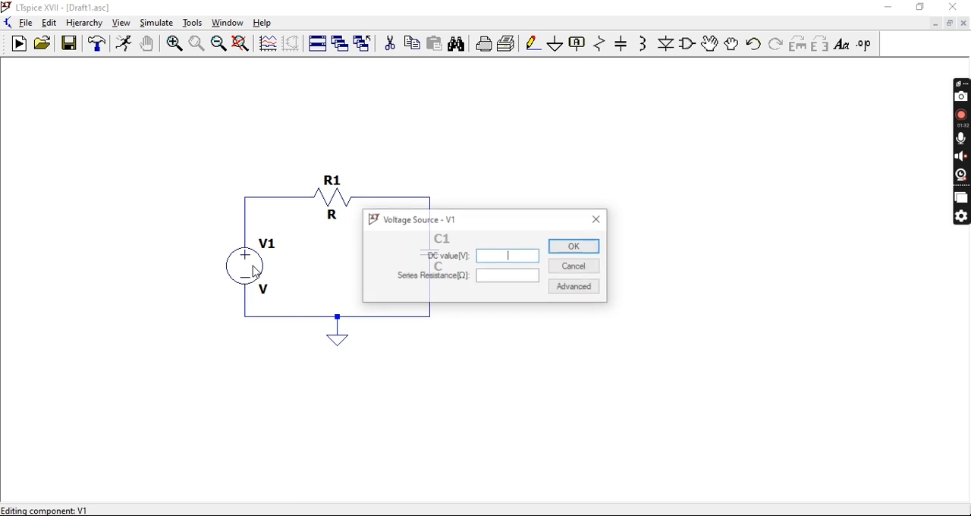
pyautogui.click(584, 291)
pyautogui.click(658, 194)
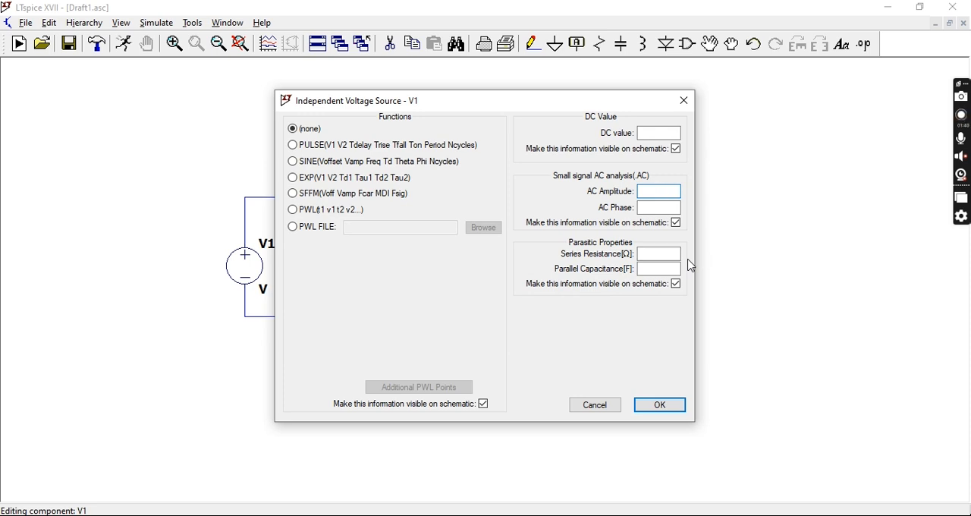
pyautogui.write('21')
pyautogui.press('BackSpace')
pyautogui.press('BackSpace')
pyautogui.write('1')
pyautogui.press('Return')
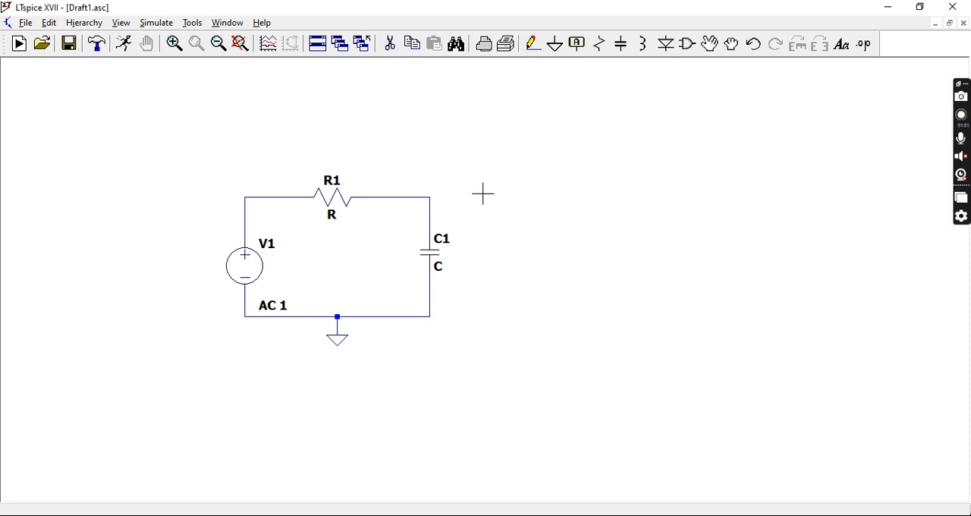
# Set the resistance of R1 to 1k
pyautogui.rightClick(340, 203)
pyautogui.write('1k')
pyautogui.press('Return')
# Set the capacitance of C1 to 159.155n
pyautogui.rightClick(430, 258)
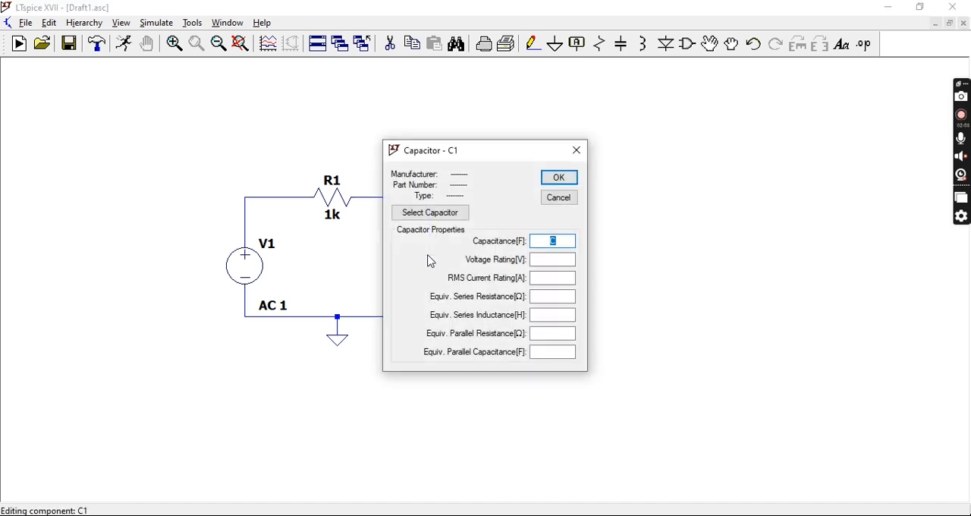
pyautogui.write('155.155')
pyautogui.press('Return')
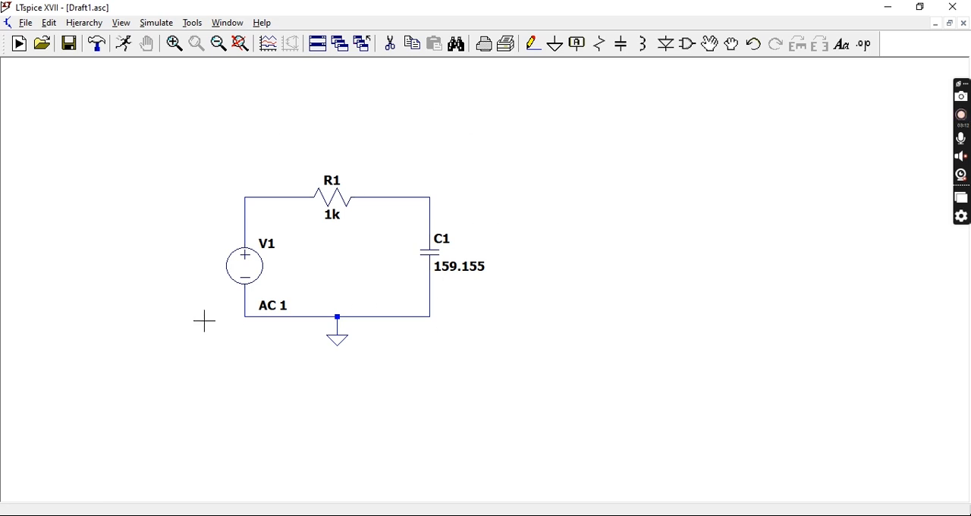
pyautogui.rightClick(429, 252)
pyautogui.click(570, 241)
pyautogui.write('n')
pyautogui.press('Return')
# Define an AC Analysis simulation command with an Octave sweep type
pyautogui.click(171, 23)
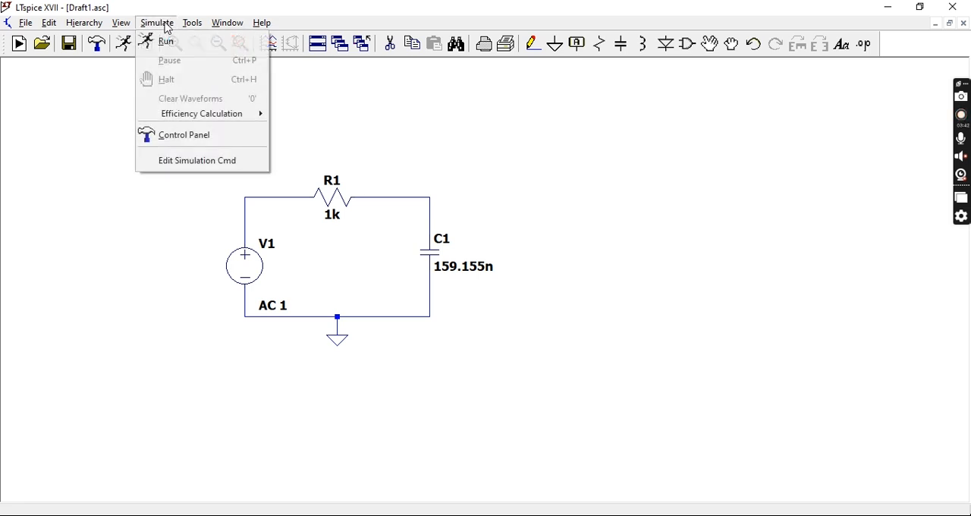
pyautogui.click(197, 162)
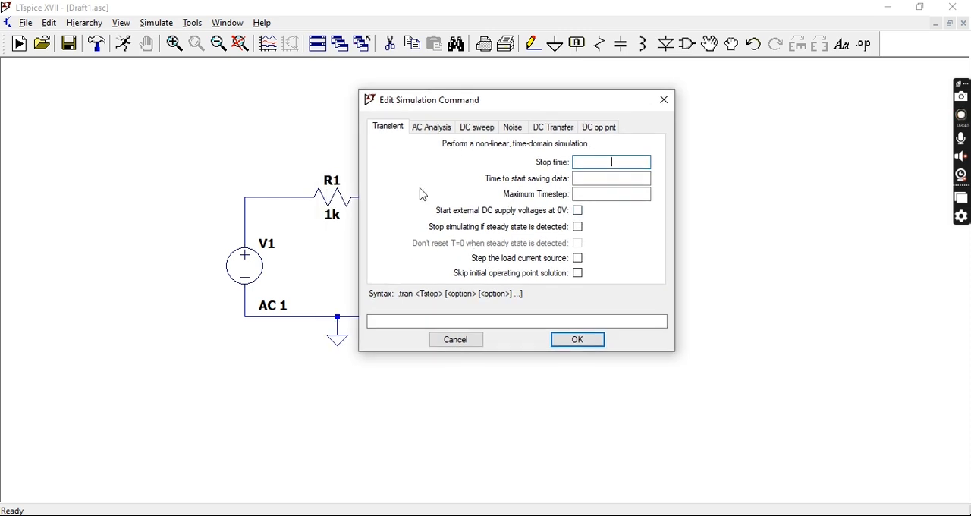
pyautogui.click(433, 133)
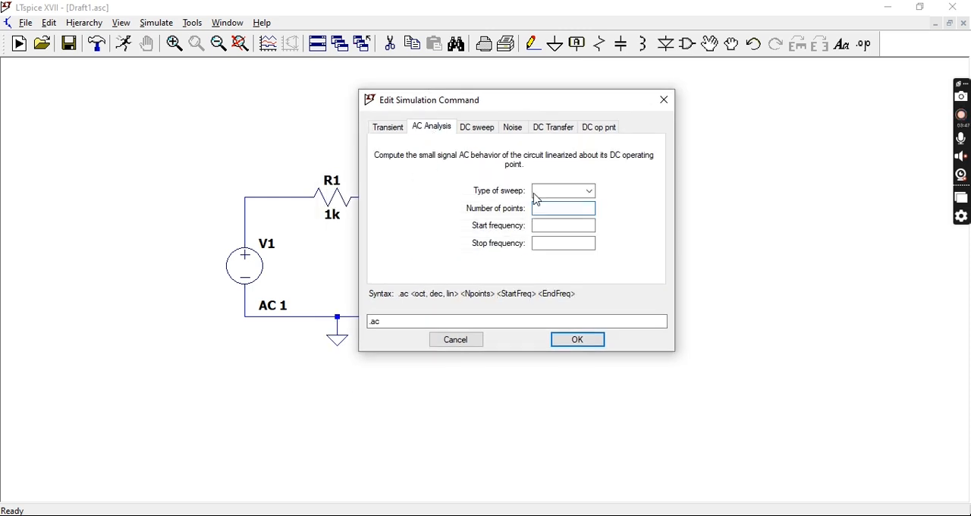
pyautogui.click(576, 191)
pyautogui.click(581, 205)
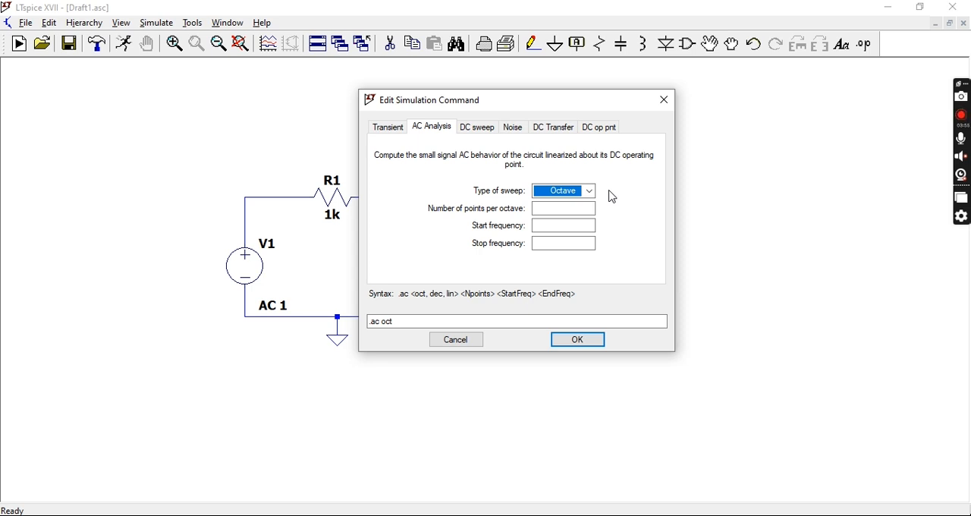
# Set the sweep to 10 points per octave from 10 to 5k Hz and place the directive below the circuit
pyautogui.click(580, 207)
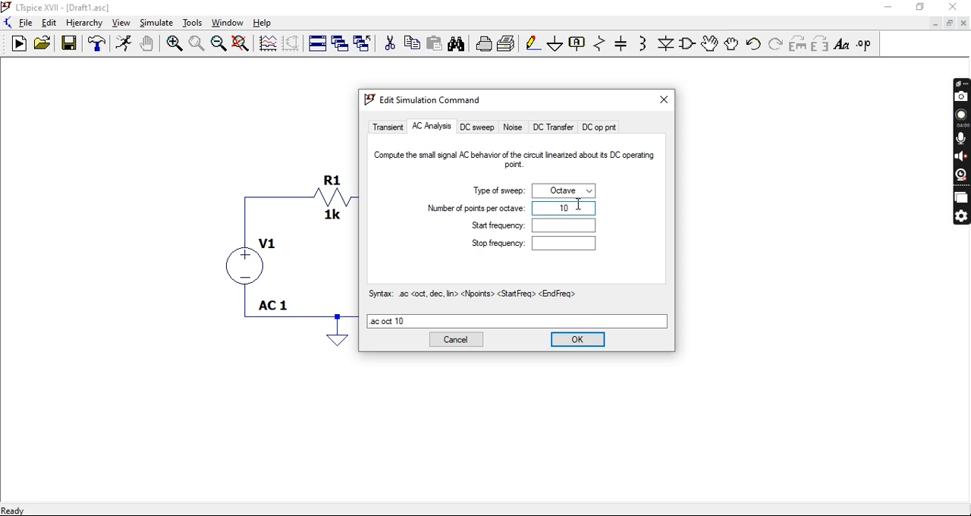
pyautogui.click(573, 226)
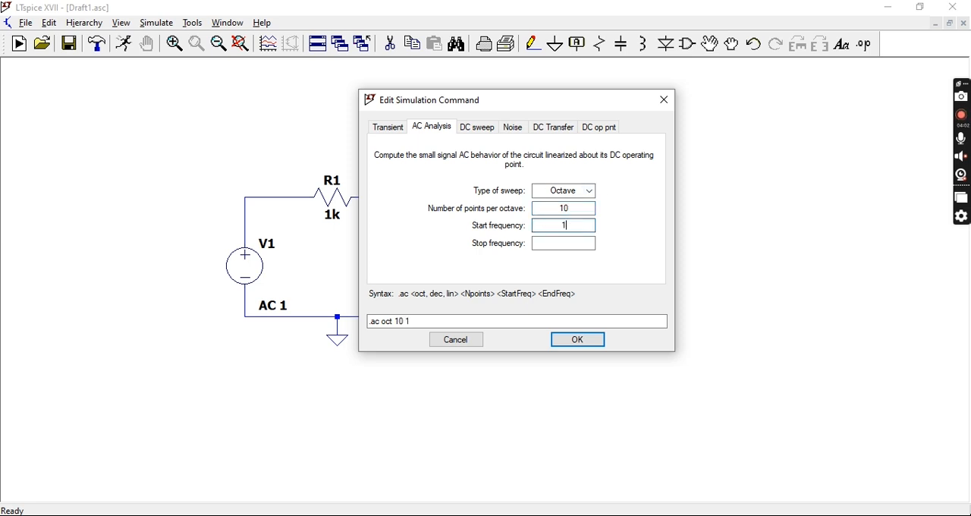
pyautogui.write('10')
pyautogui.click(564, 243)
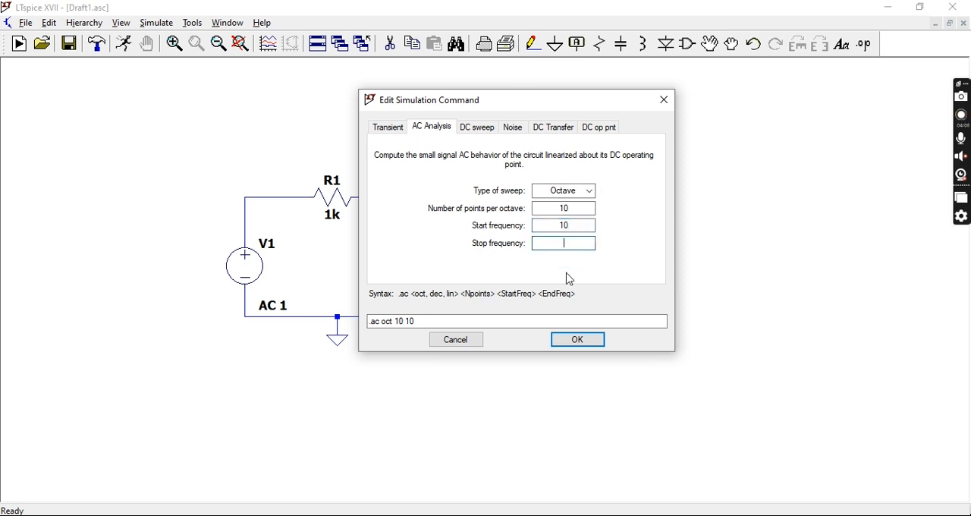
pyautogui.write('5')
pyautogui.press('Return')
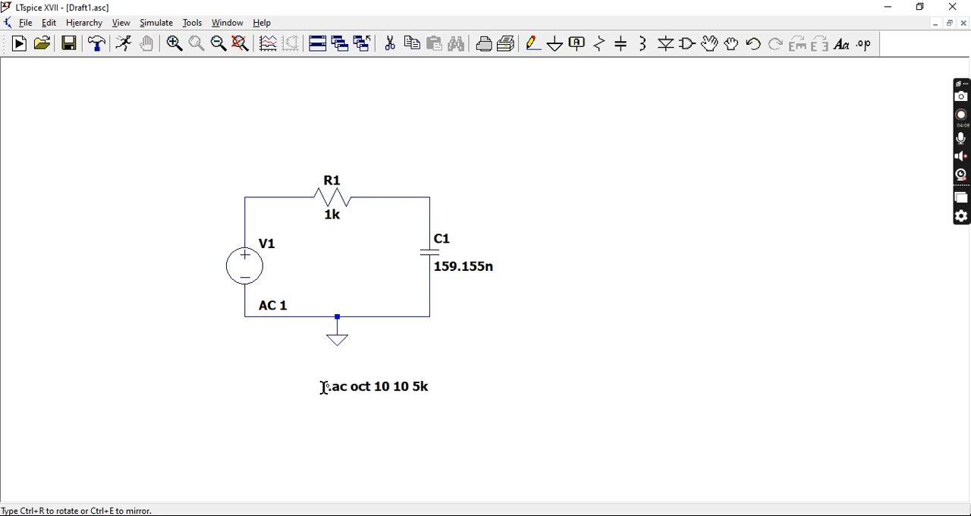
pyautogui.click(274, 371)
# Run the AC simulation and plot the output voltage at the node between R1 and C1
pyautogui.click(101, 47)
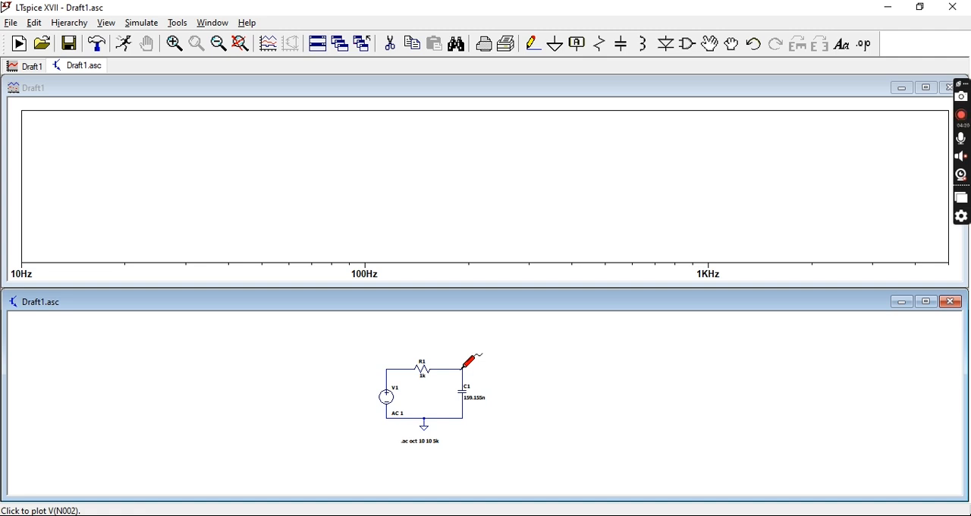
pyautogui.scroll(-1, 463, 369)
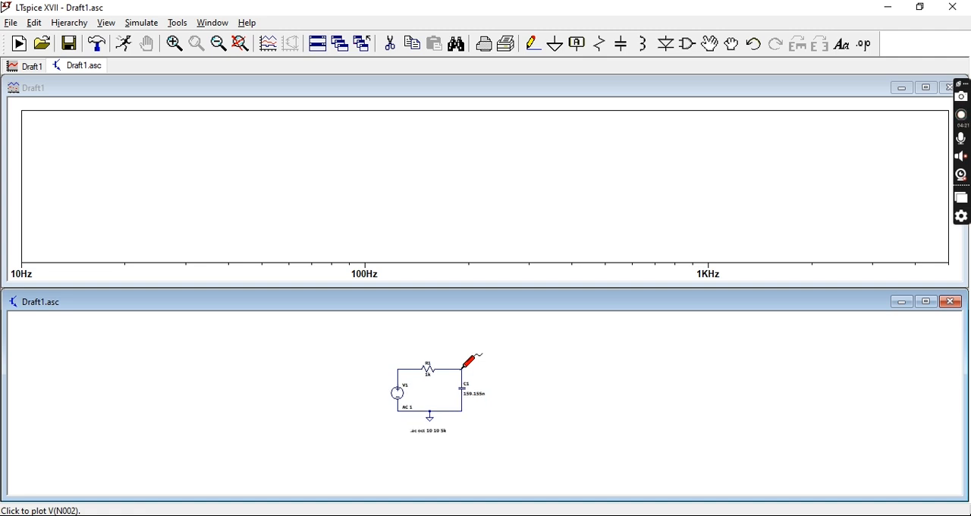
pyautogui.click(463, 367)
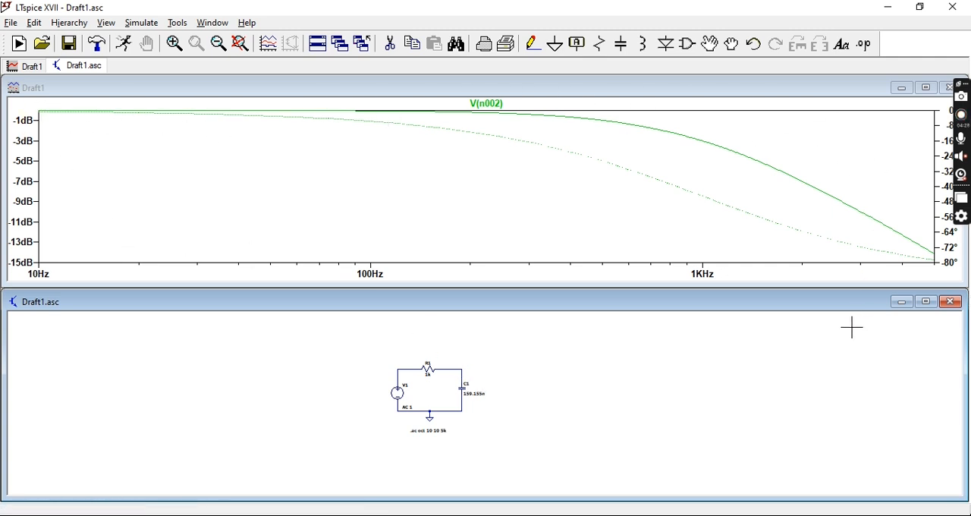
# Raise the upper limit of the plot's magnitude axis above 0 dB
pyautogui.rightClick(28, 131)
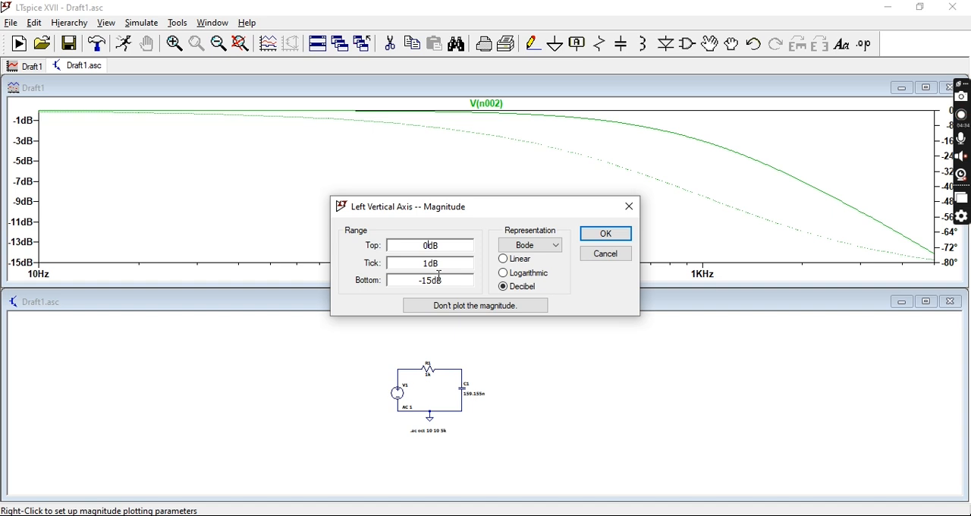
pyautogui.press('Return')
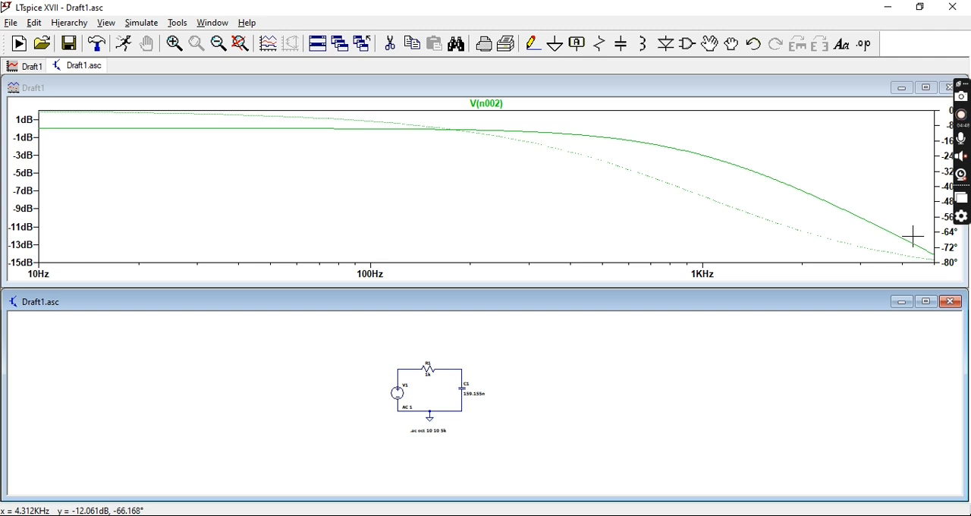
# Attach a cursor to the V(n002) trace and read the passband magnitude near the 10 Hz end
pyautogui.click(501, 109)
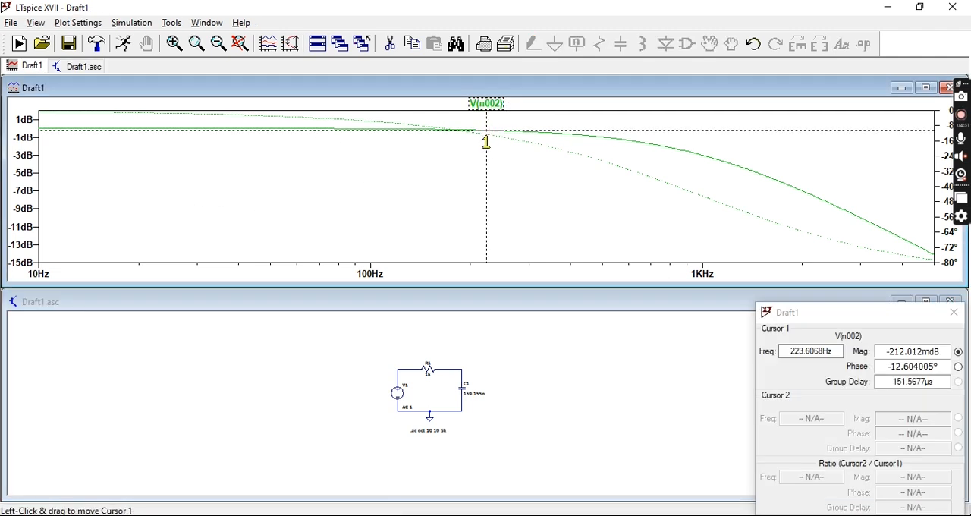
pyautogui.moveTo(487, 141); pyautogui.dragTo(57, 131)
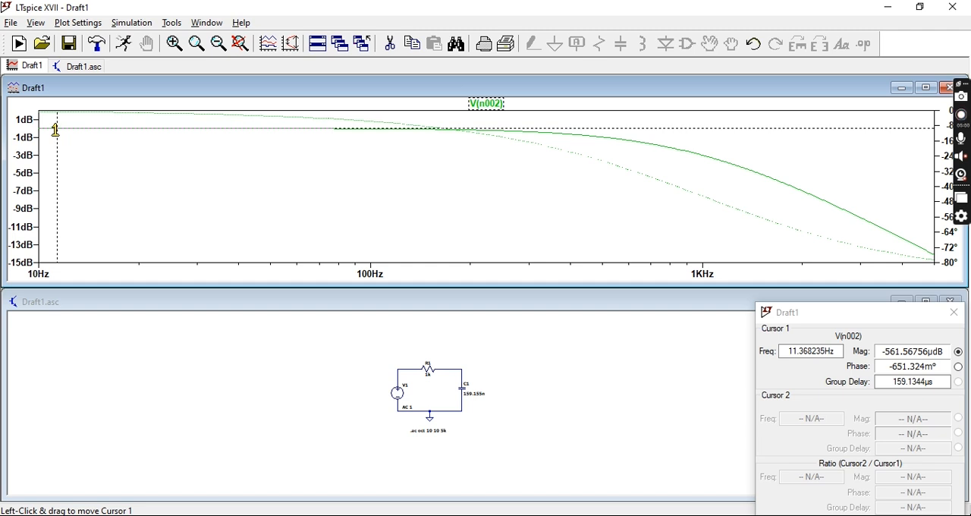
pyautogui.moveTo(57, 128)
pyautogui.mouseDown()
pyautogui.moveTo(143, 158)
pyautogui.moveTo(703, 229)
pyautogui.moveTo(501, 182)
pyautogui.moveTo(37, 124)
pyautogui.moveTo(70, 131)
pyautogui.mouseUp()
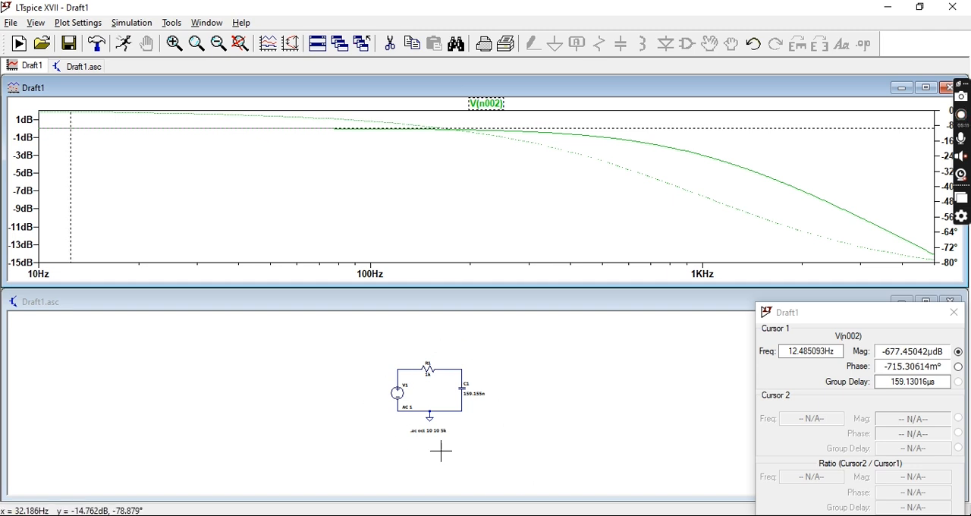
# Move the cursor along the V(n002) trace to the -3 dB point and read the cutoff frequency
pyautogui.moveTo(71, 147)
pyautogui.mouseDown()
pyautogui.moveTo(334, 190)
pyautogui.moveTo(534, 202)
pyautogui.moveTo(639, 195)
pyautogui.moveTo(622, 199)
pyautogui.moveTo(716, 219)
pyautogui.moveTo(607, 193)
pyautogui.moveTo(672, 188)
pyautogui.moveTo(917, 253)
pyautogui.moveTo(688, 210)
pyautogui.moveTo(635, 210)
pyautogui.moveTo(724, 225)
pyautogui.moveTo(643, 219)
pyautogui.mouseUp()
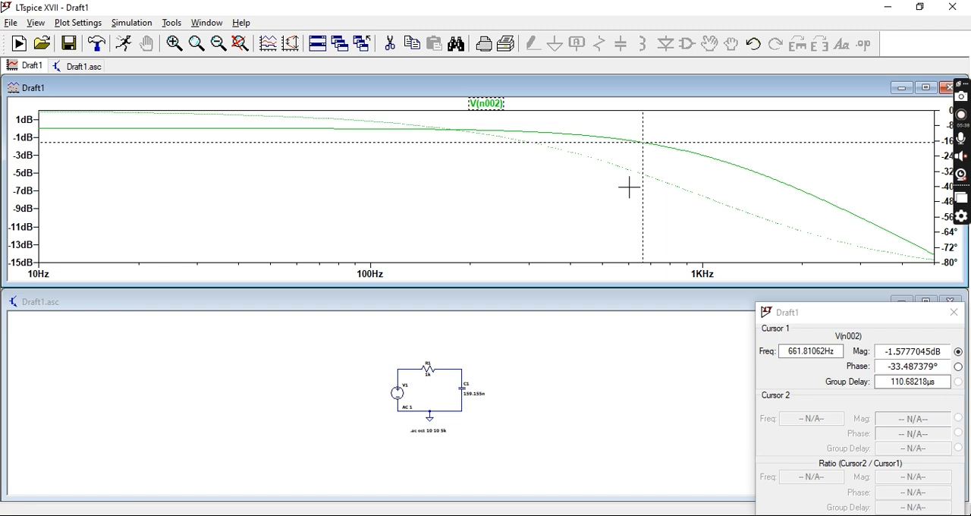
pyautogui.moveTo(641, 167); pyautogui.dragTo(704, 199)
pyautogui.moveTo(847, 312); pyautogui.dragTo(804, 308)
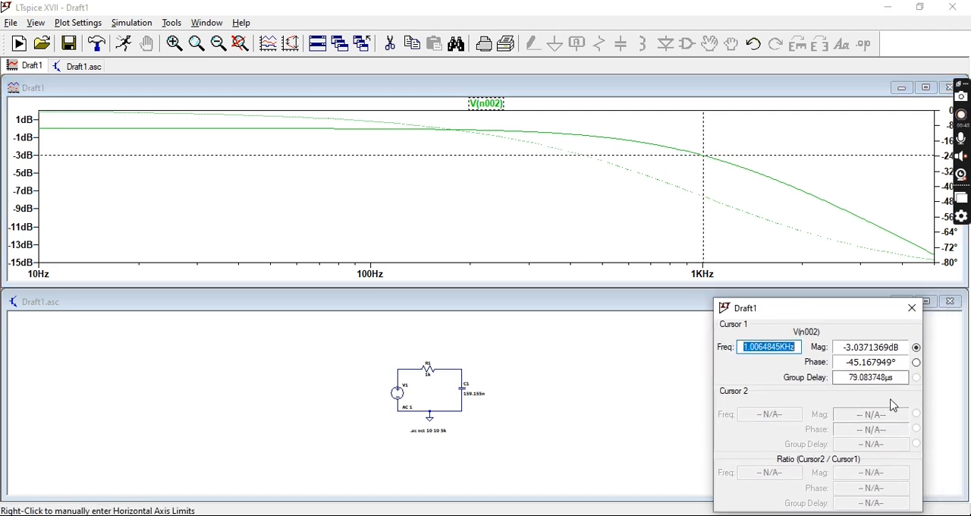
pyautogui.click(704, 180)
pyautogui.moveTo(704, 180); pyautogui.dragTo(703, 182)
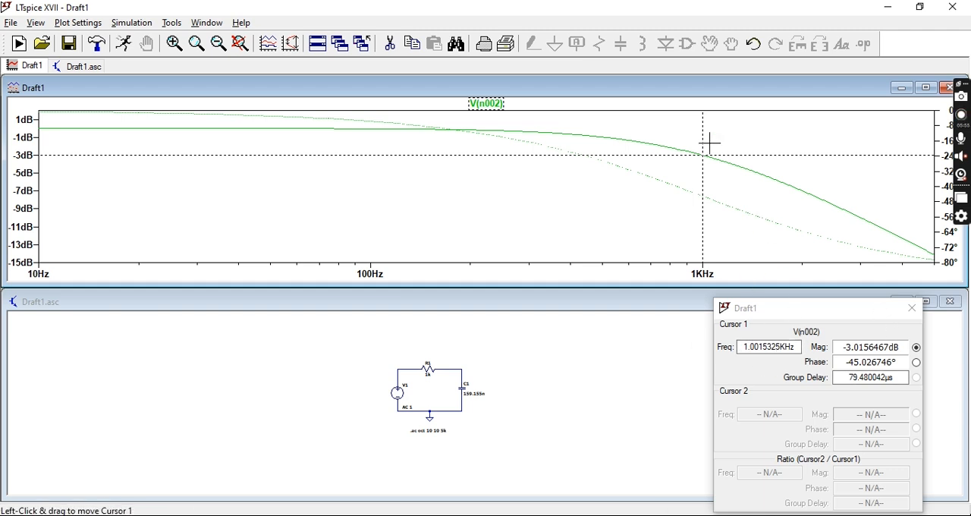
pyautogui.scroll(4, 447, 416)
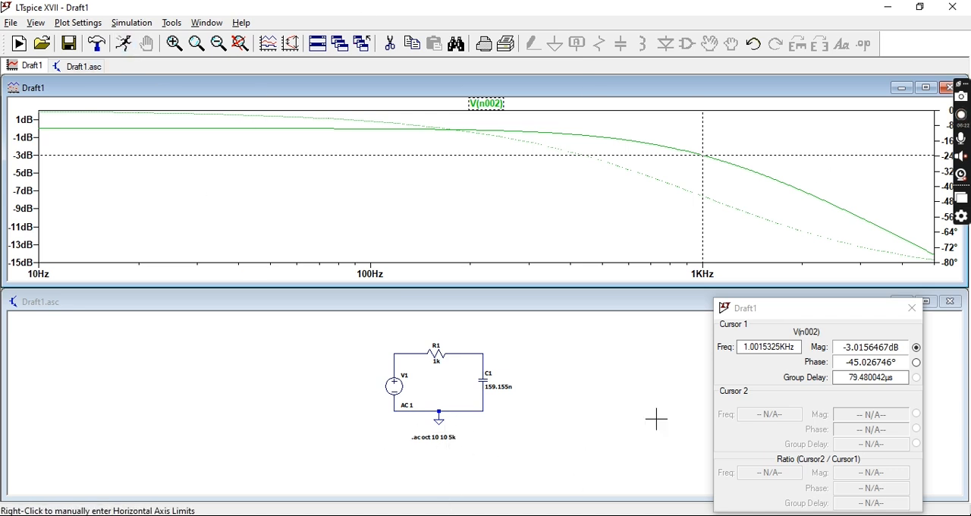
pyautogui.scroll(1, 431, 448)
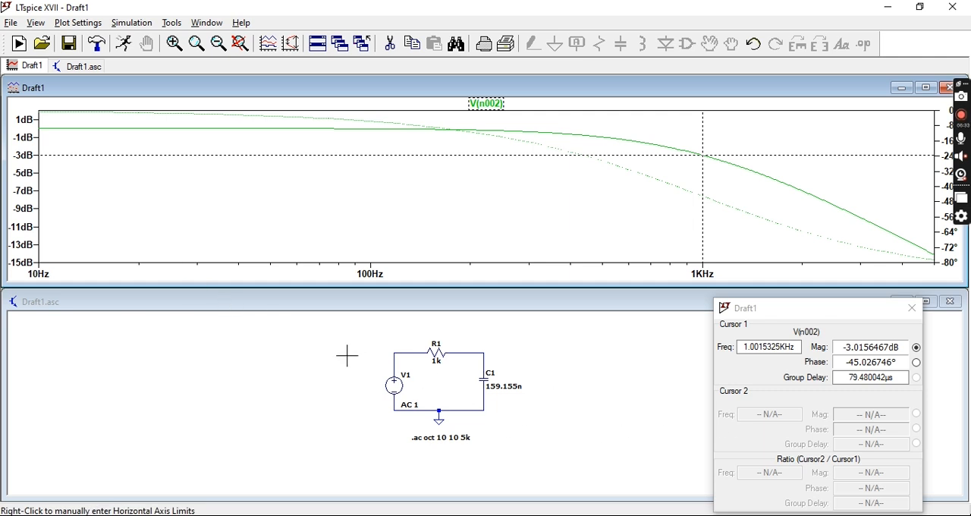
# Look through the Bode, Nyquist and Cartesian representation options in the plot's magnitude axis settings, and close the settings without applying changes
pyautogui.rightClick(23, 167)
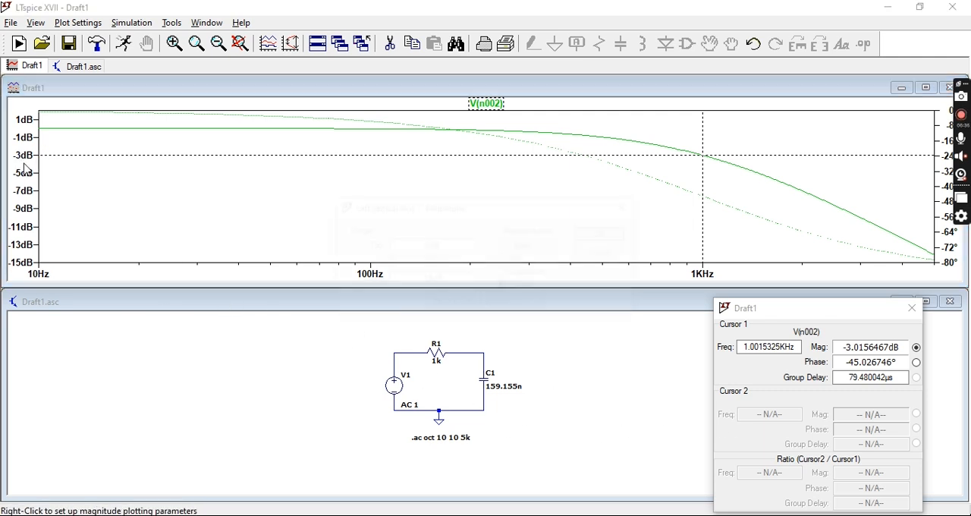
pyautogui.moveTo(506, 209); pyautogui.dragTo(355, 156)
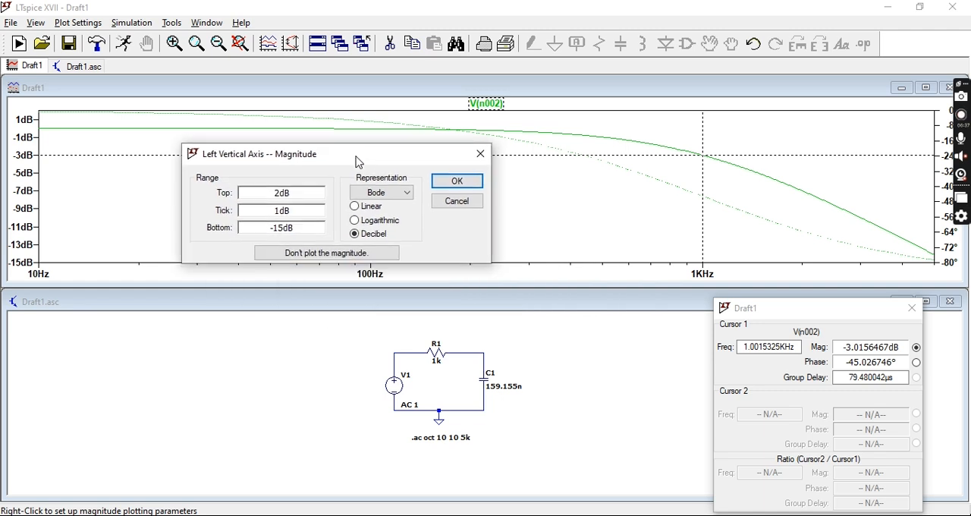
pyautogui.click(405, 198)
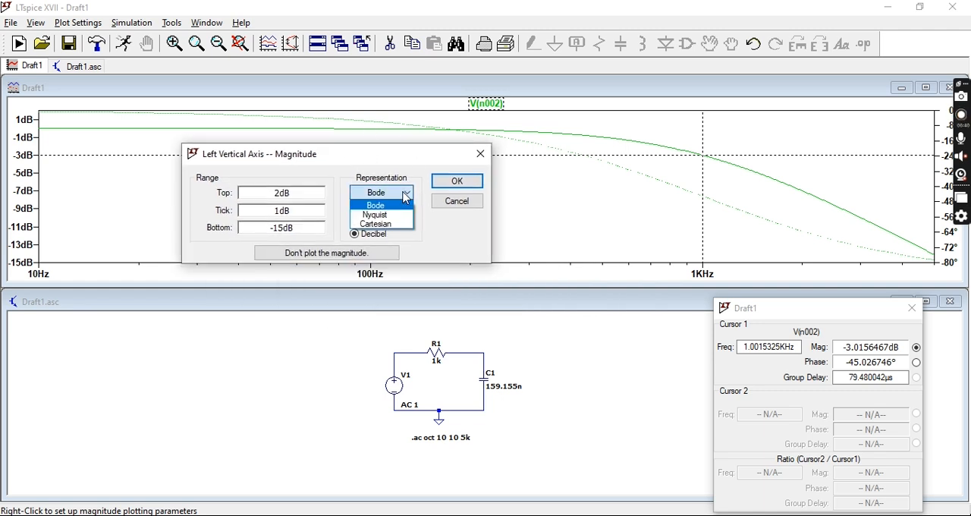
pyautogui.click(390, 216)
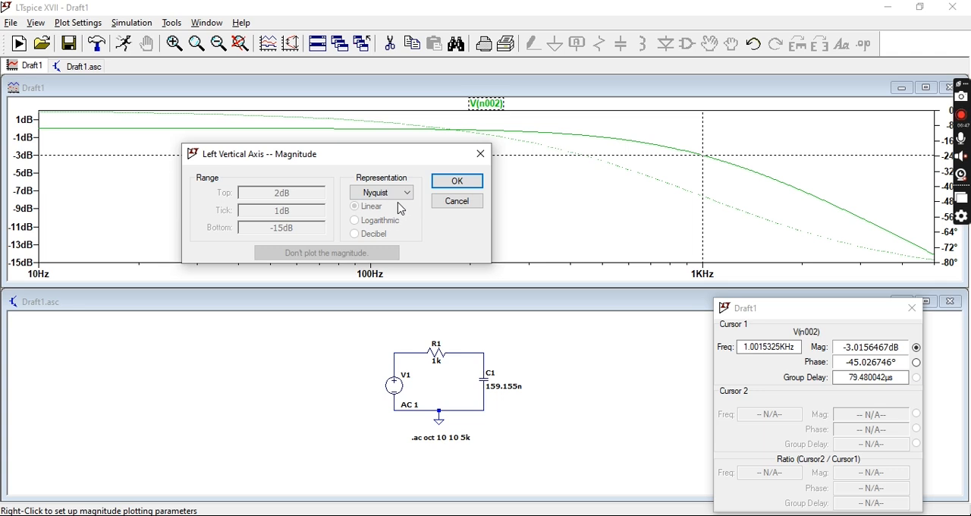
pyautogui.click(402, 194)
pyautogui.click(405, 224)
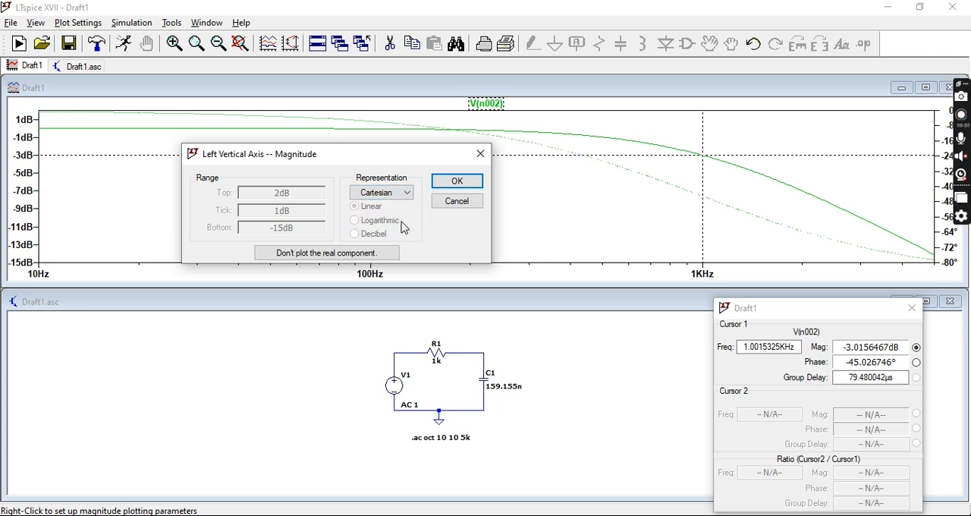
pyautogui.click(405, 191)
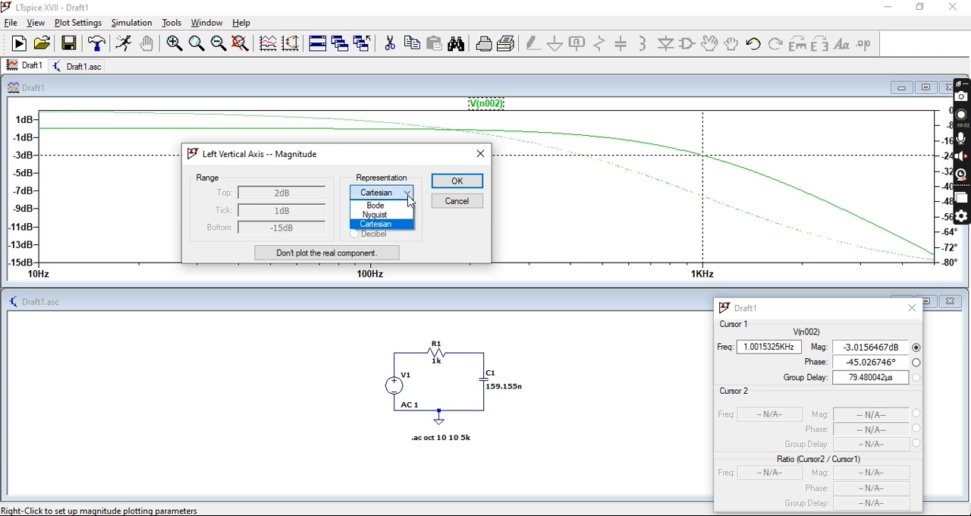
pyautogui.click(403, 208)
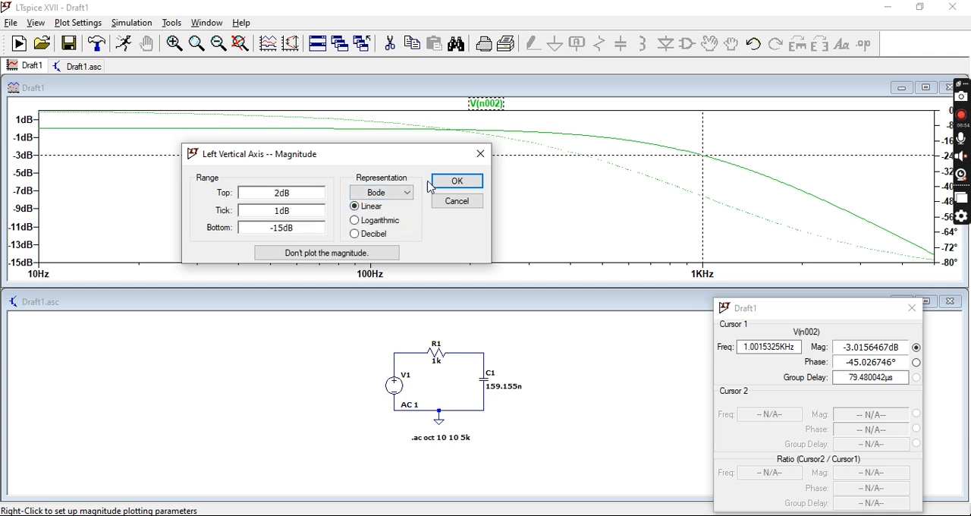
pyautogui.click(480, 156)
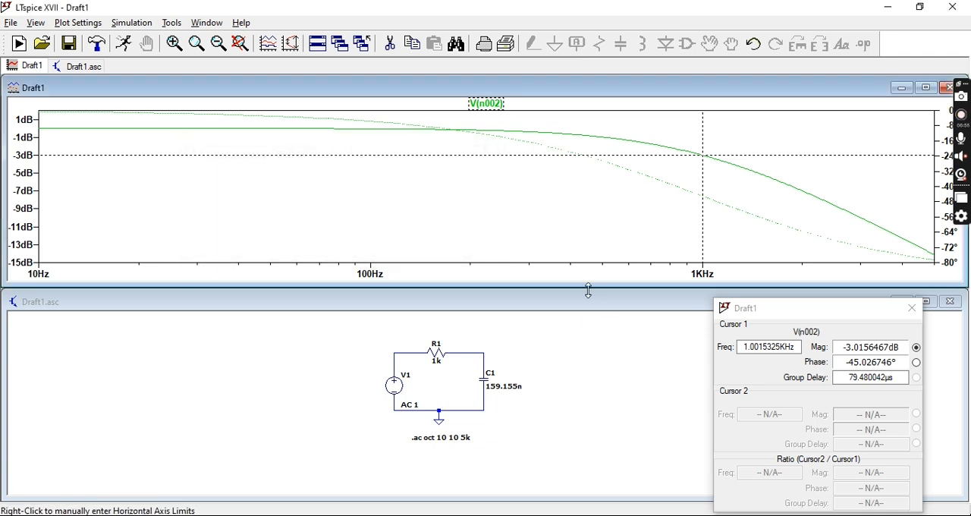